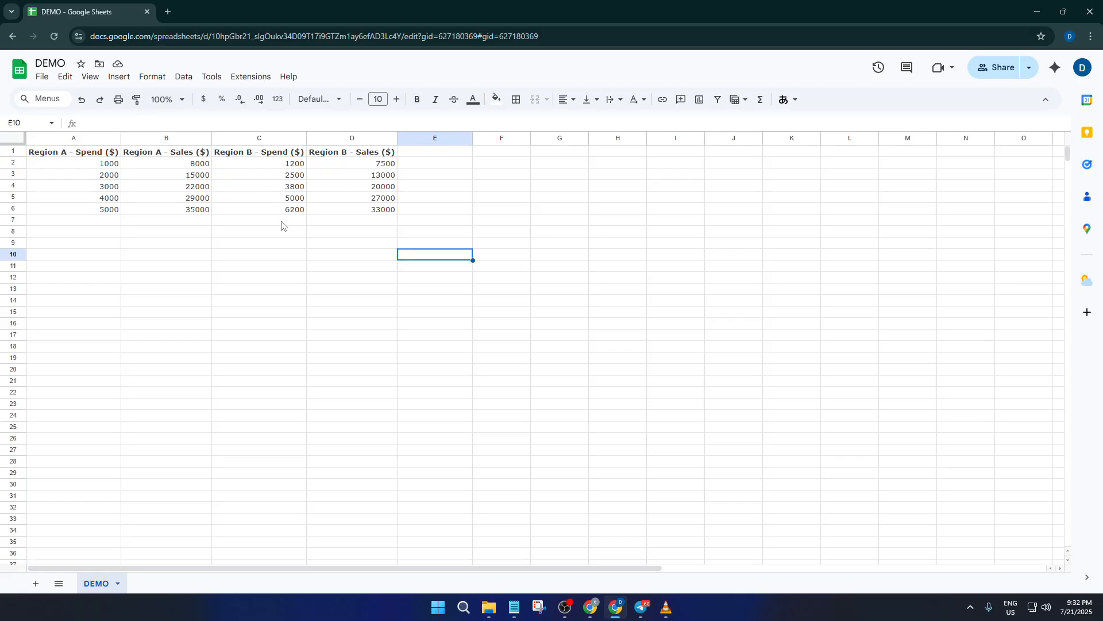
Insert a chart from the range A1:D6 and change its type to a scatter chart
click(99, 155)
drag(99, 155, 360, 212)
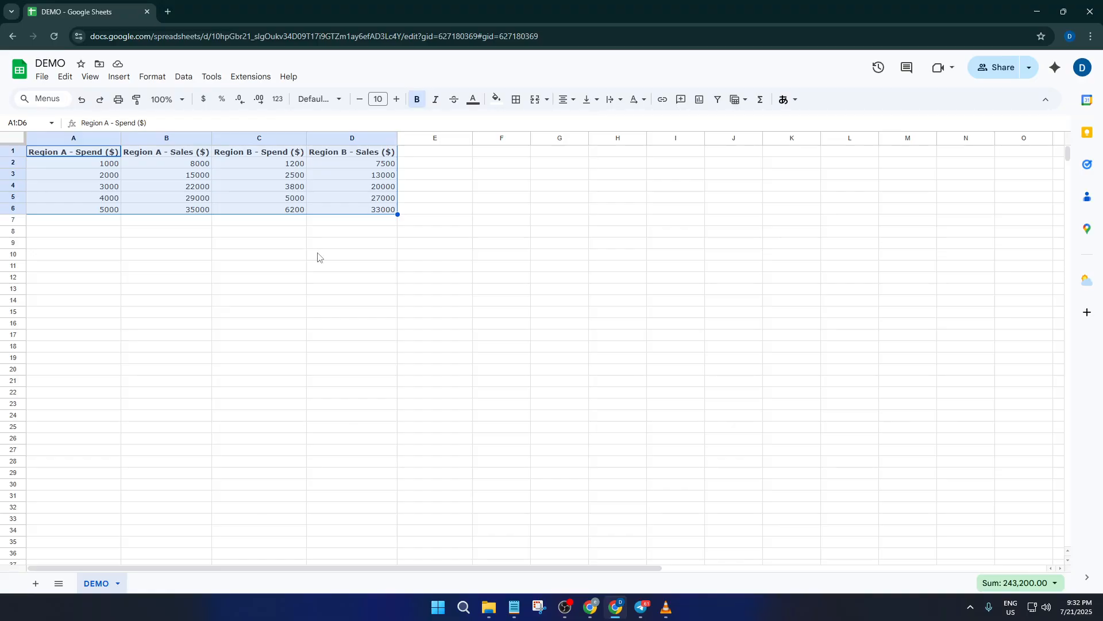
click(114, 78)
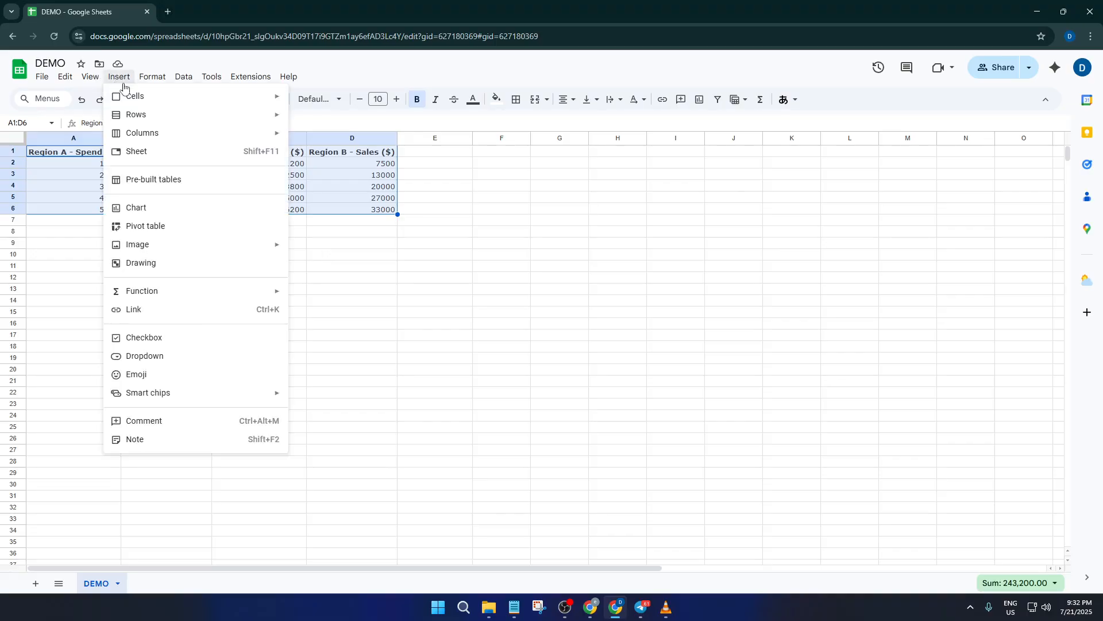
click(159, 209)
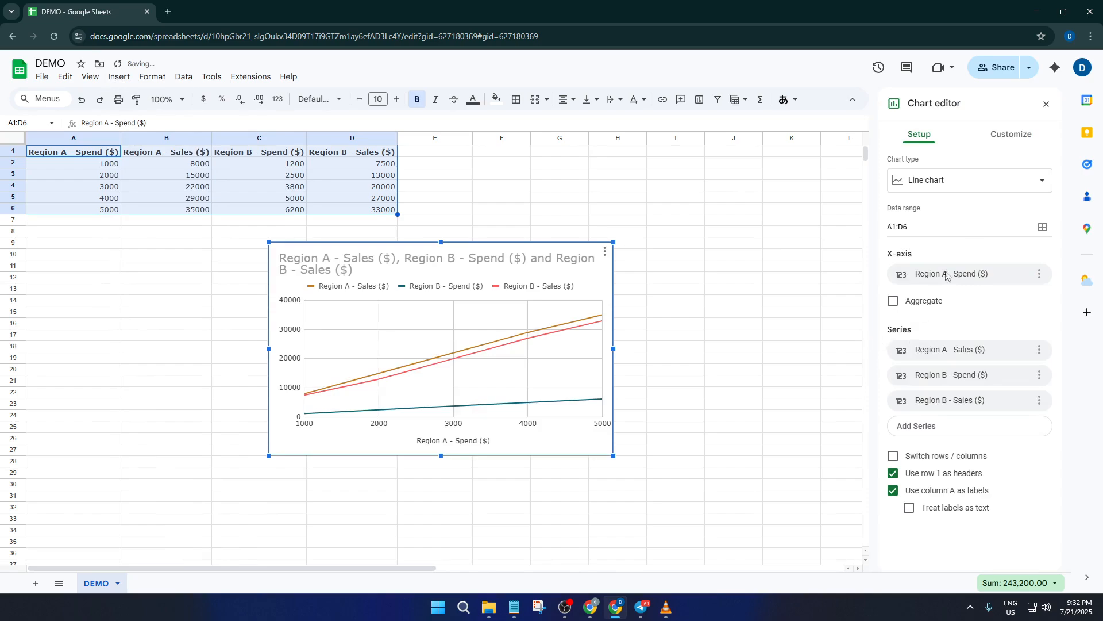
click(974, 190)
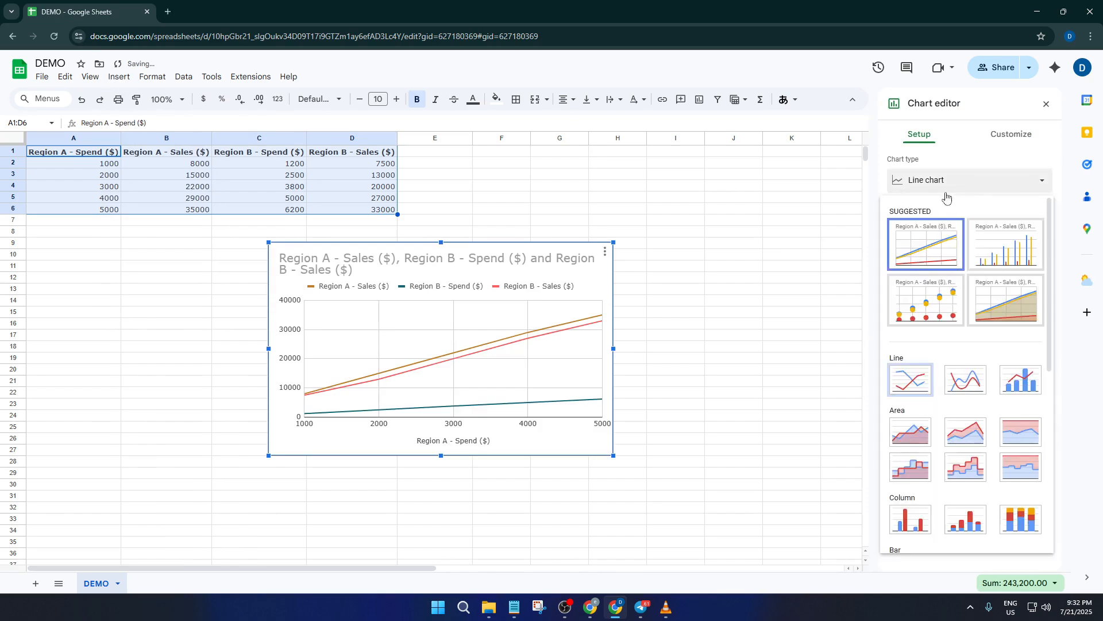
click(931, 310)
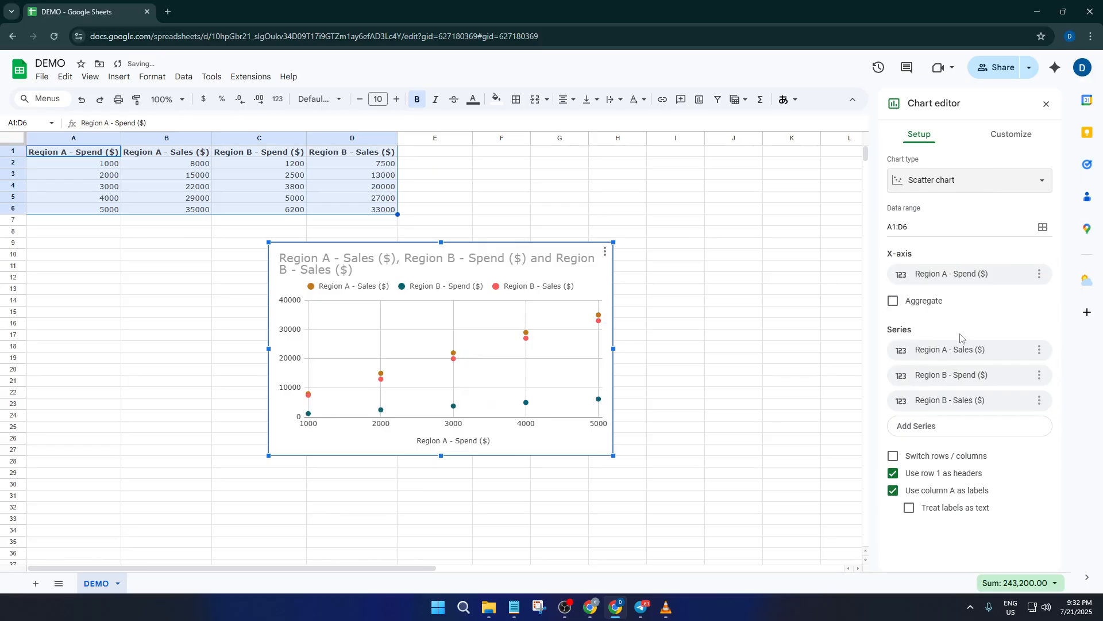
Remove the Region B - Sales ($) series from the scatter chart
click(1039, 351)
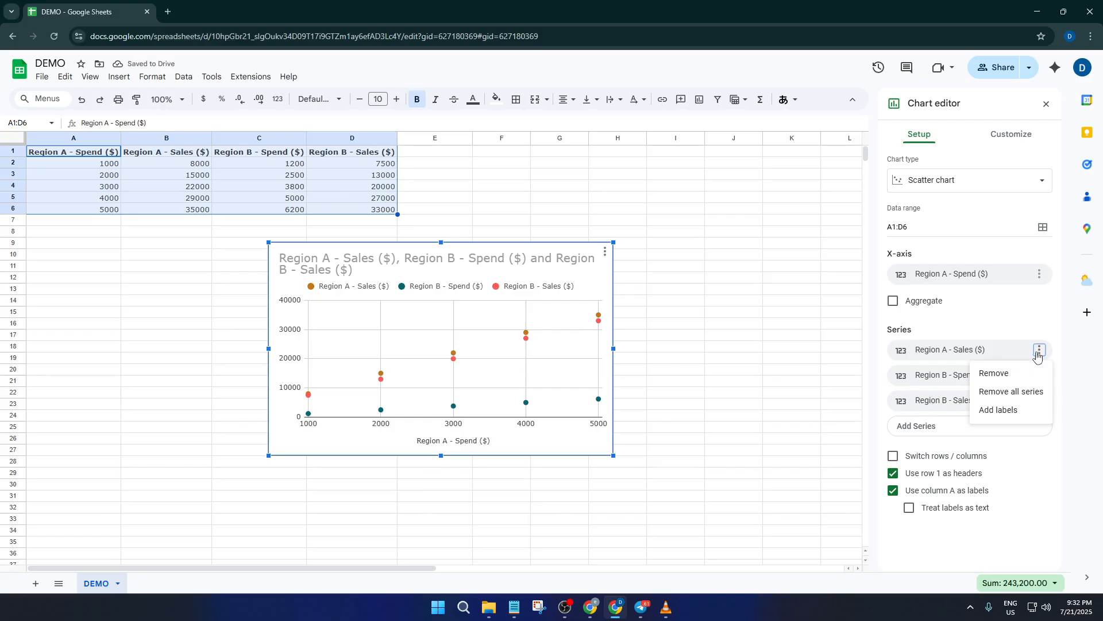
click(1065, 419)
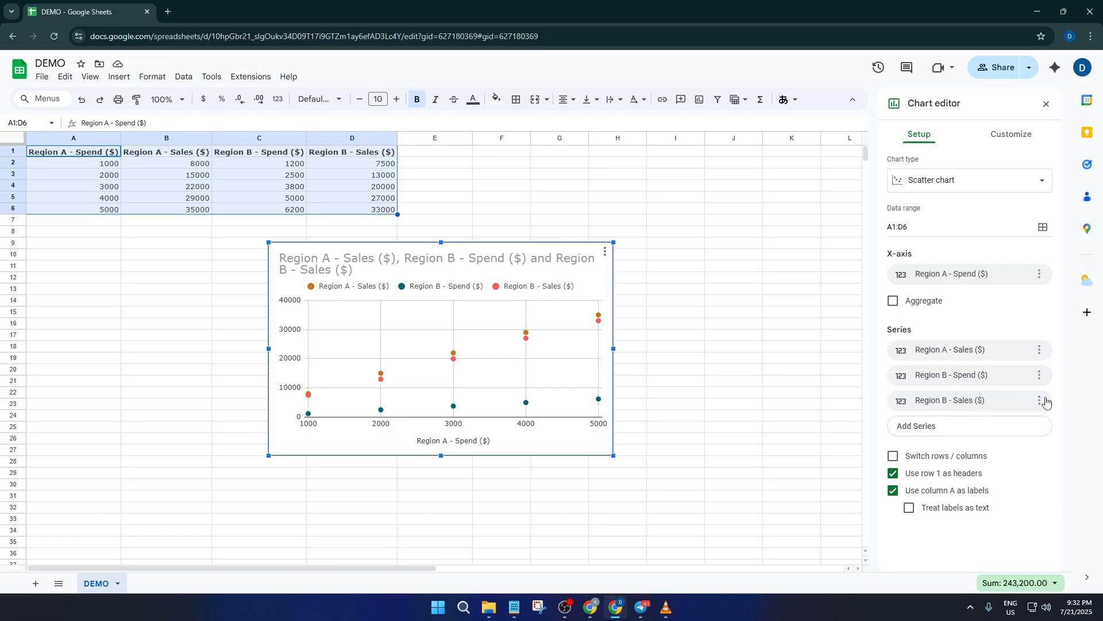
click(1040, 402)
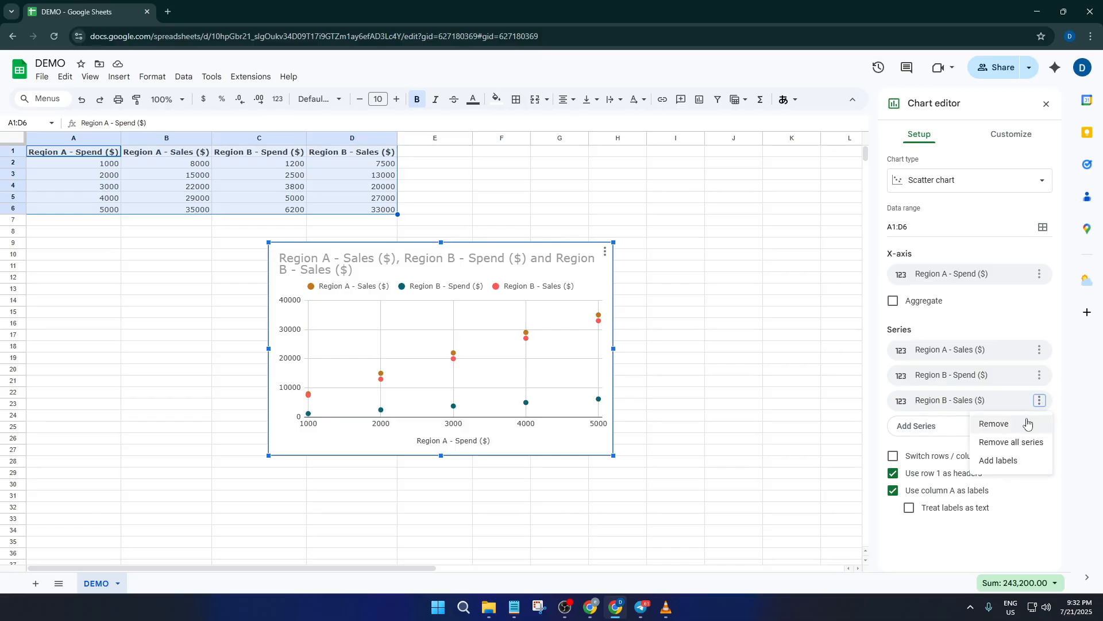
click(1025, 426)
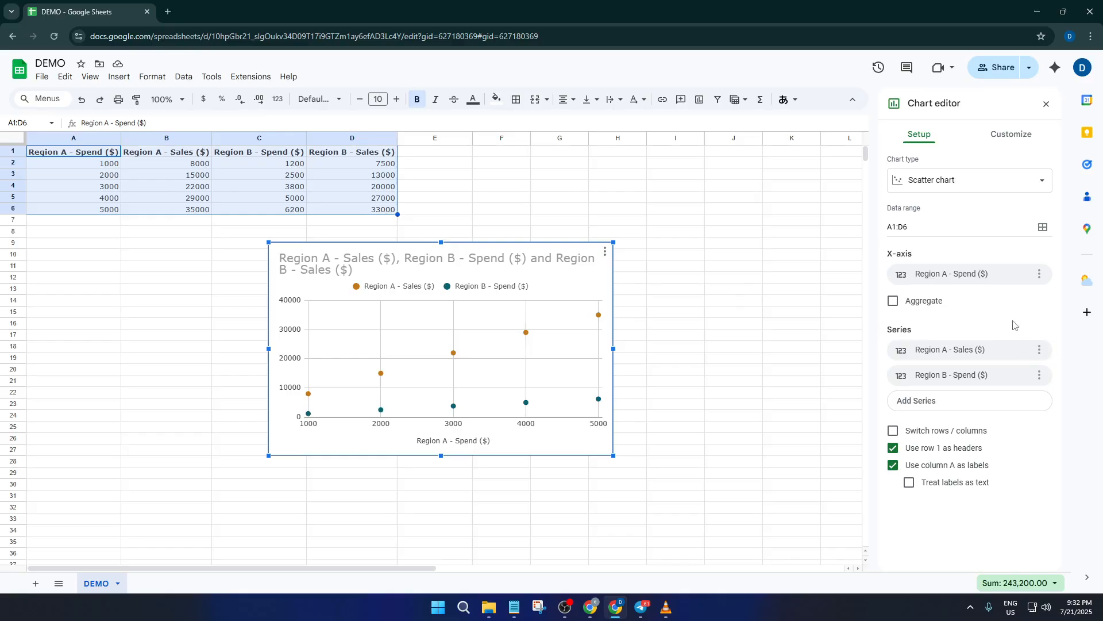
Add data labels to the Region A - Sales ($) series of the chart
click(1039, 352)
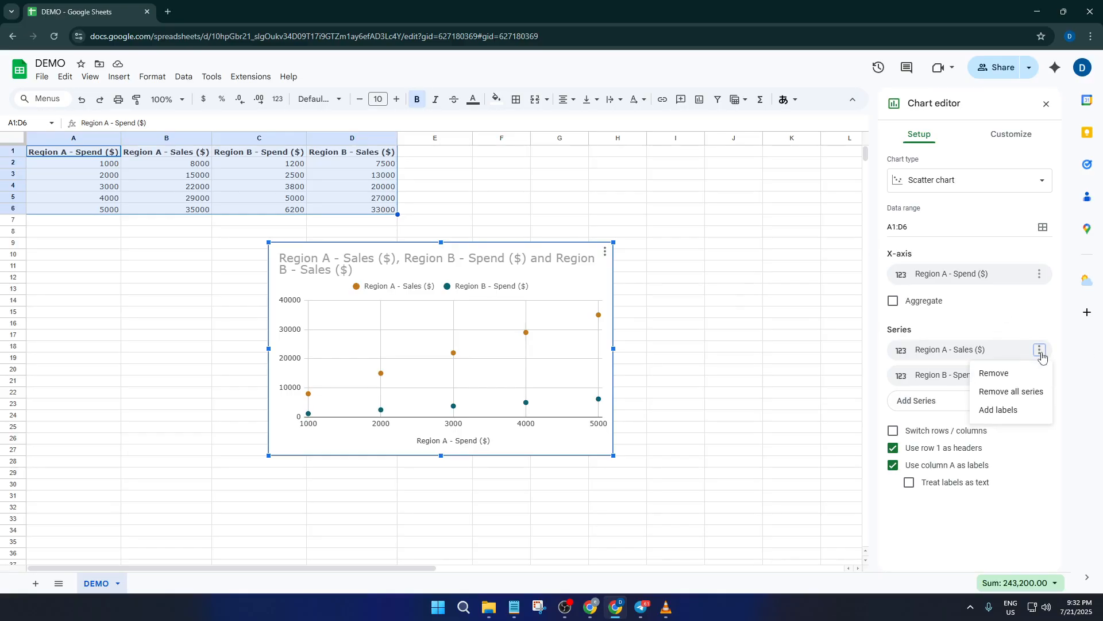
click(1026, 342)
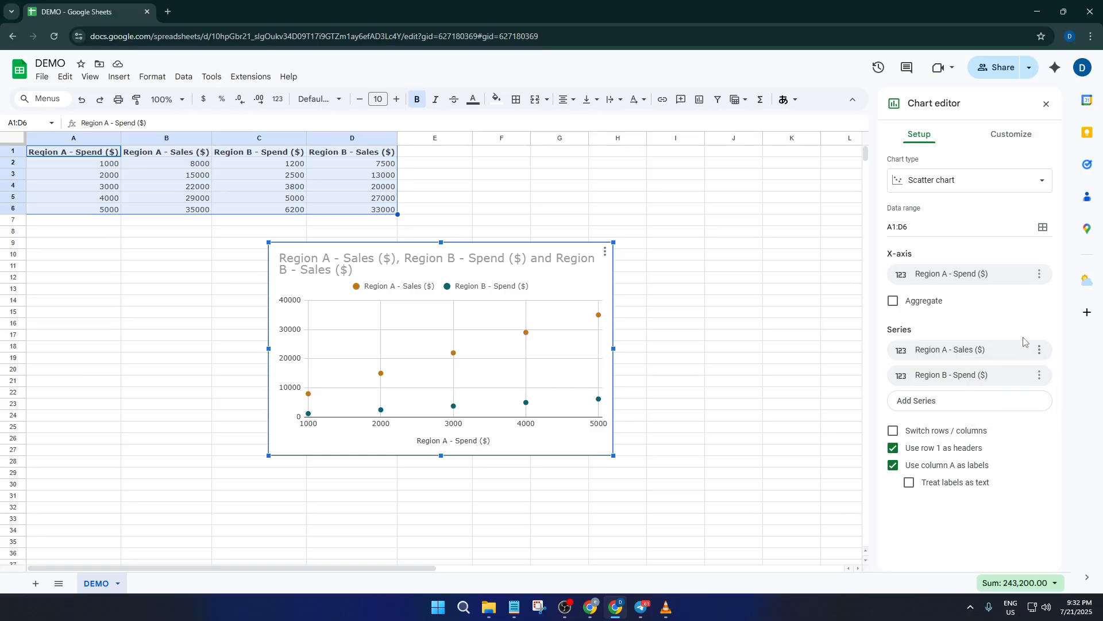
click(1039, 350)
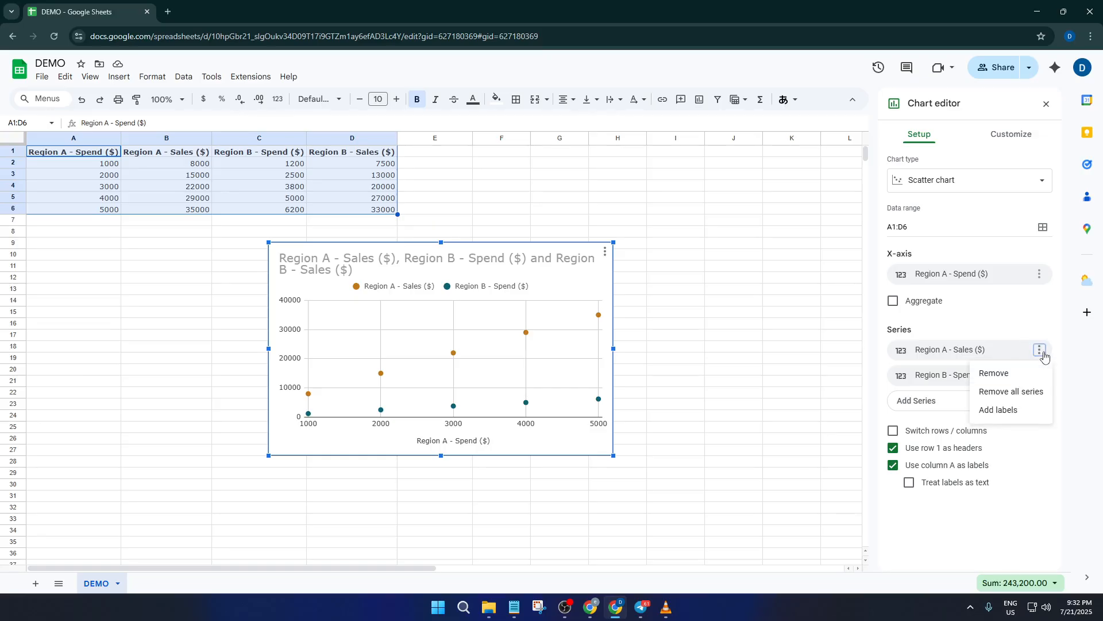
click(1010, 411)
click(1004, 394)
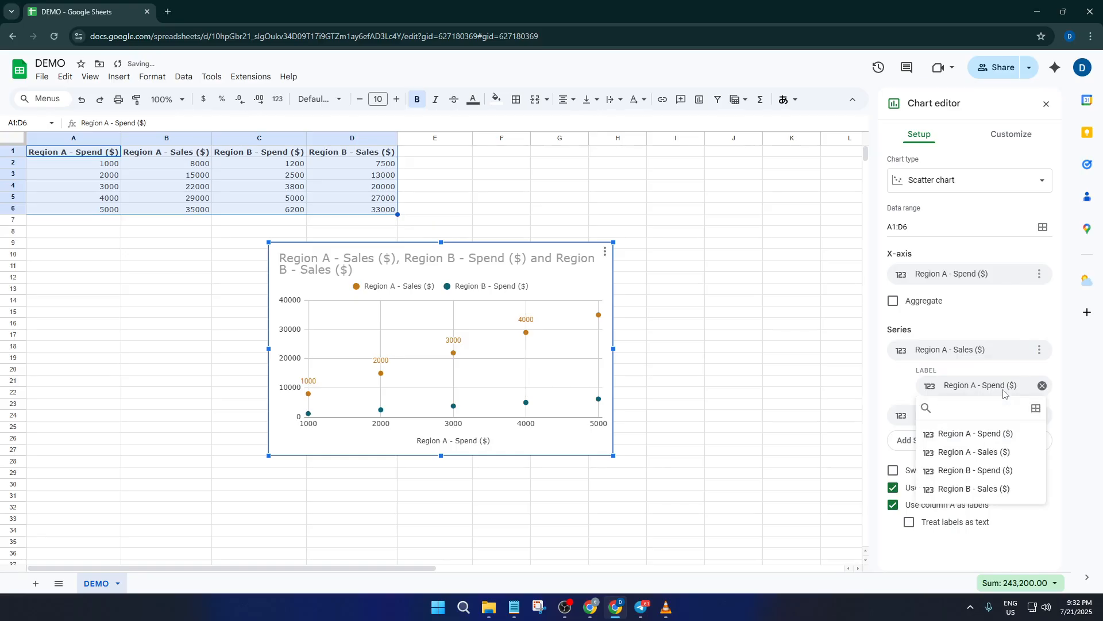
click(1071, 364)
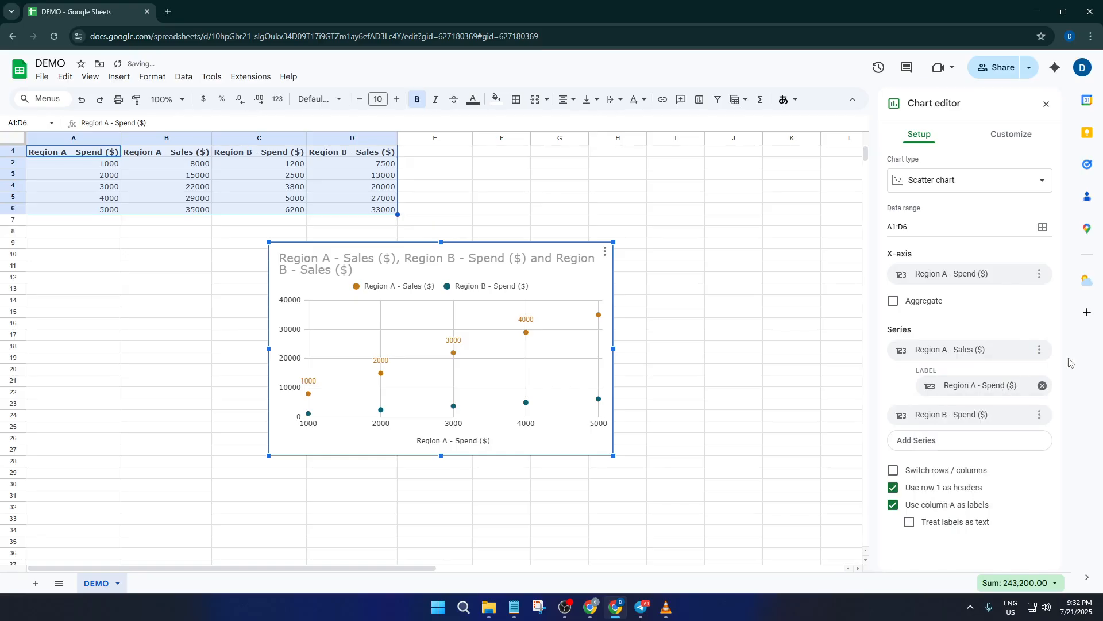
Add data labels to the Region B - Spend ($) series, using Region B - Sales ($) as the label source
click(1041, 415)
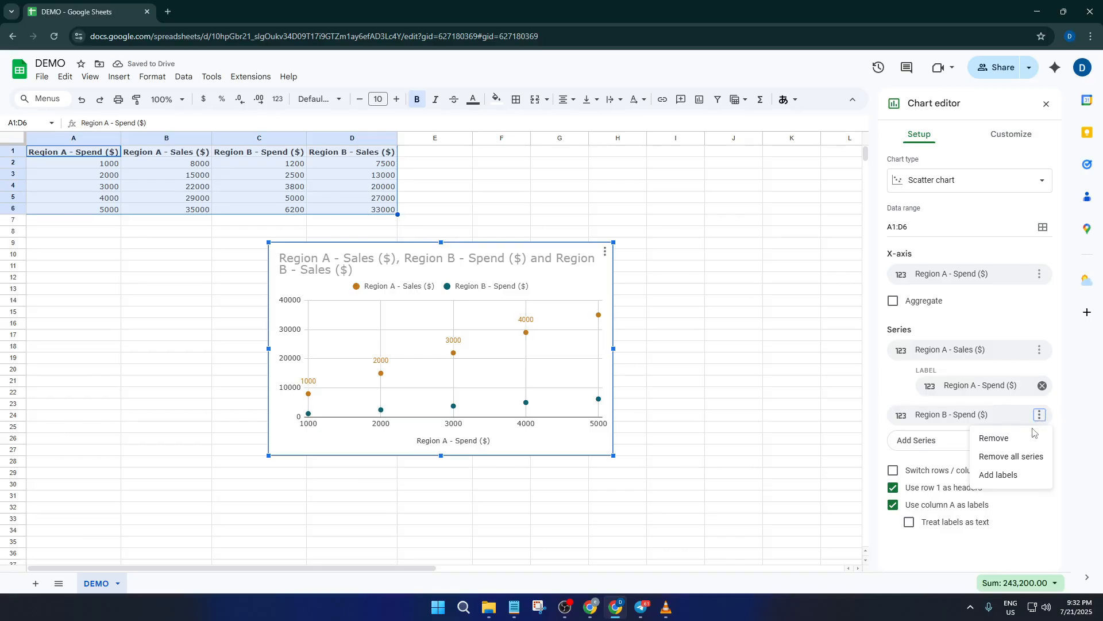
click(1019, 472)
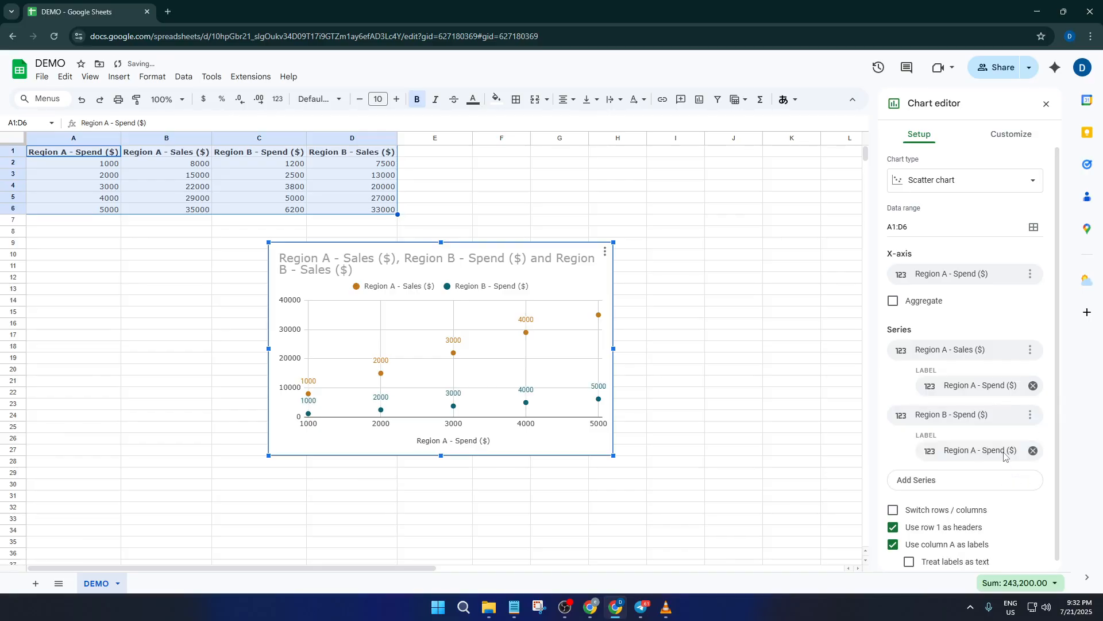
click(1004, 454)
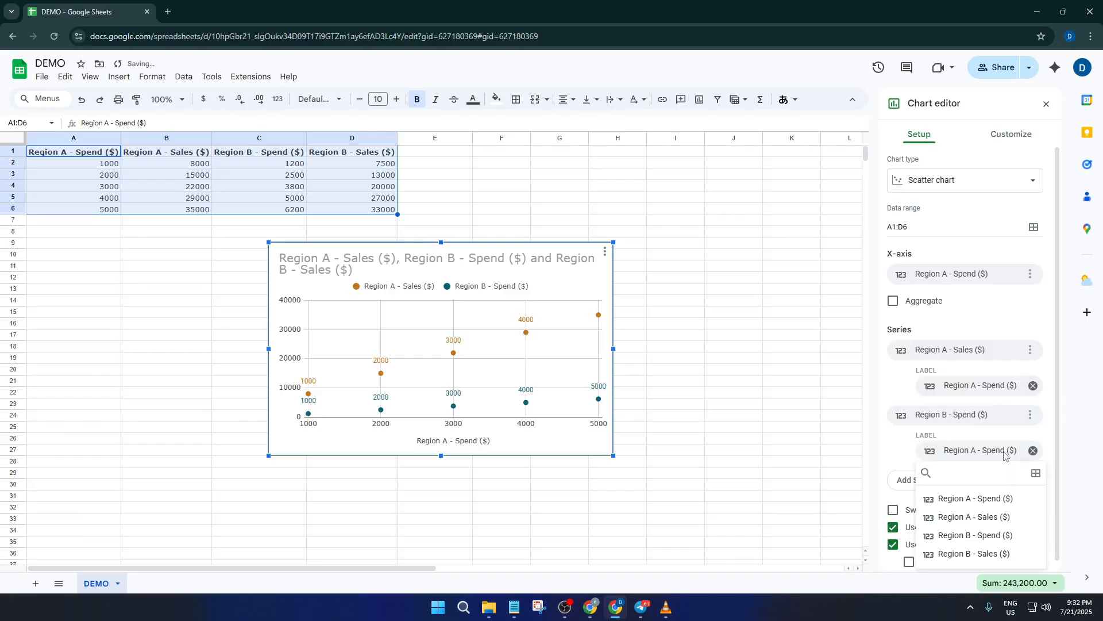
click(987, 554)
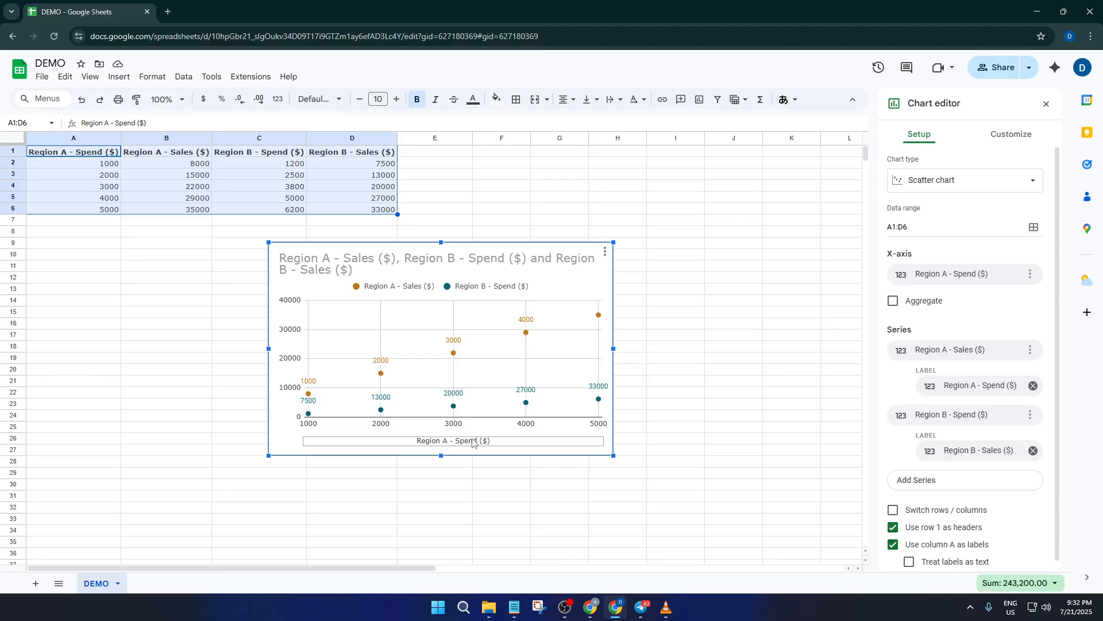
Change the chart's horizontal axis title to "Sales"
click(464, 442)
click(465, 441)
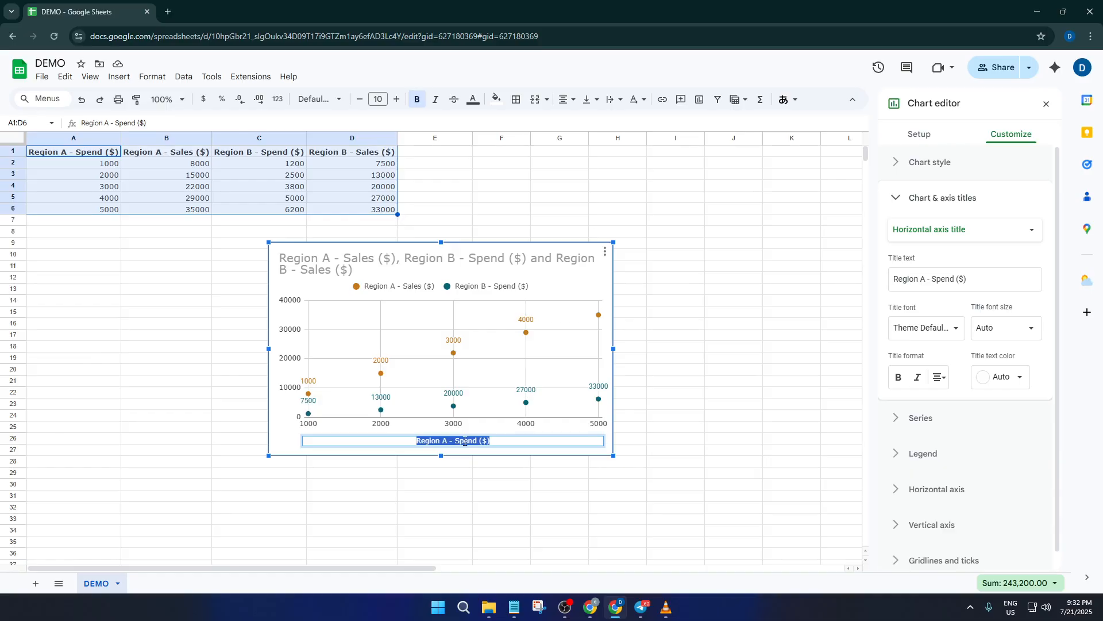
text(Sales)
click(510, 265)
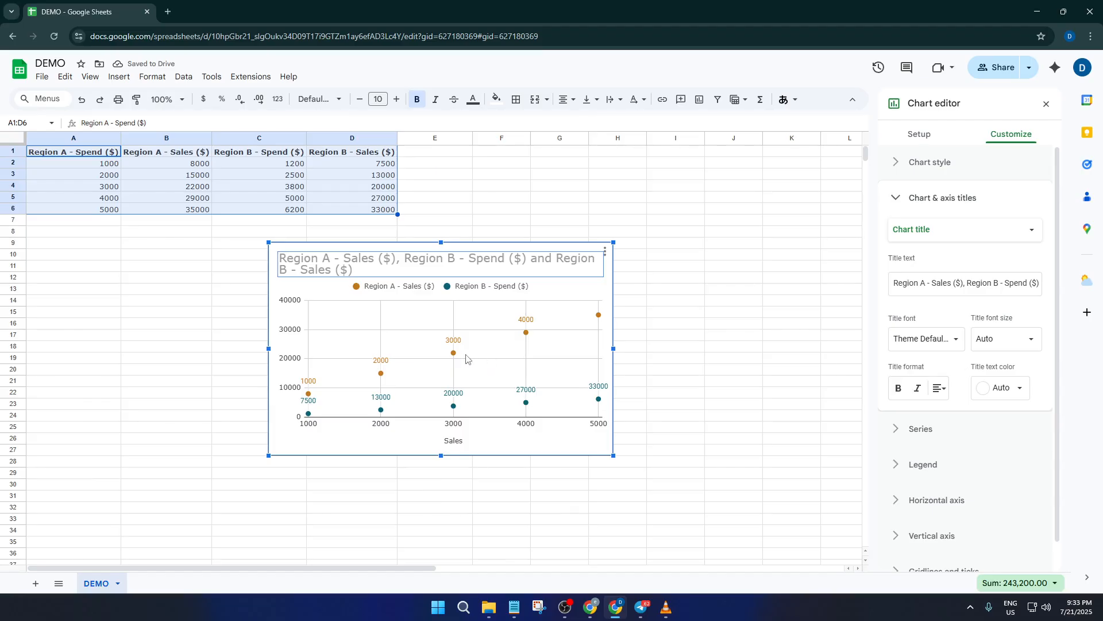
Colour the Region A - Sales ($) series blue and the Region B - Spend ($) series red
click(920, 428)
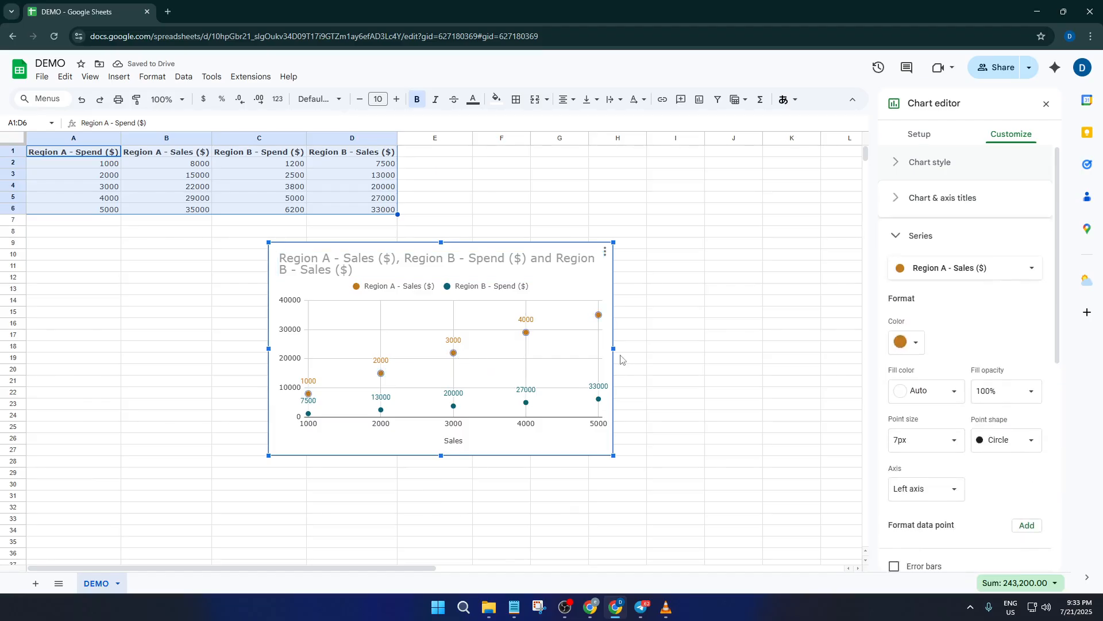
click(909, 340)
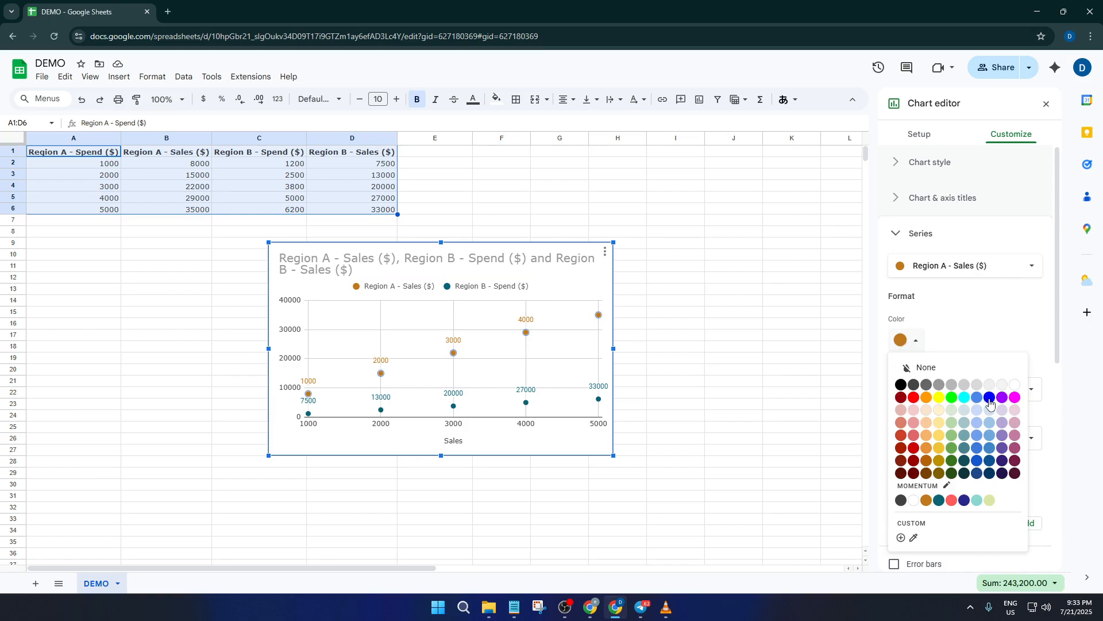
click(990, 398)
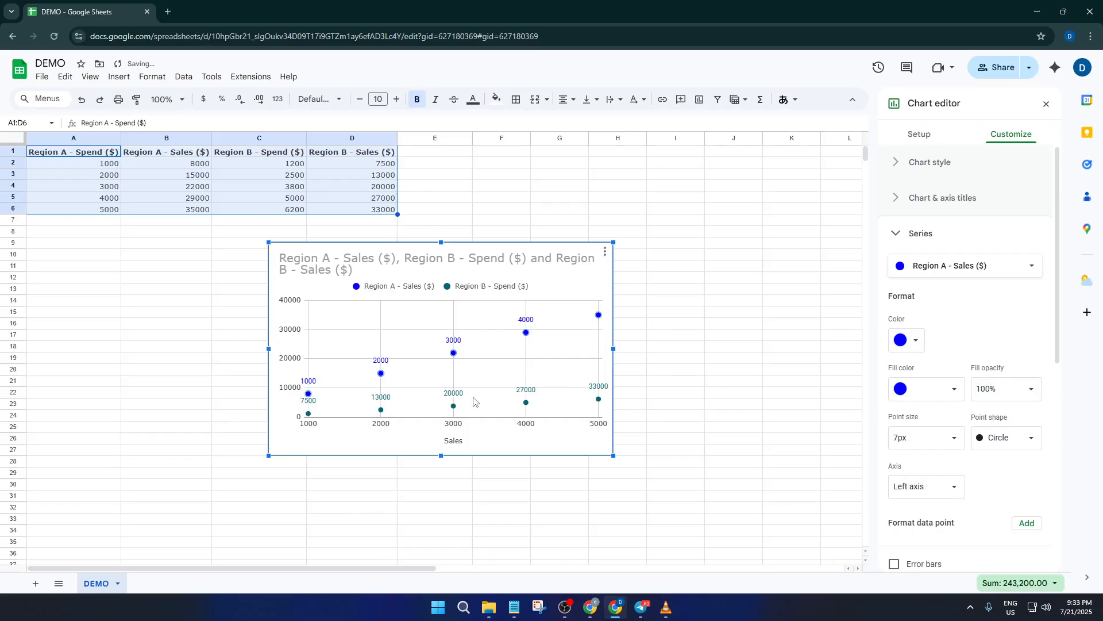
click(453, 407)
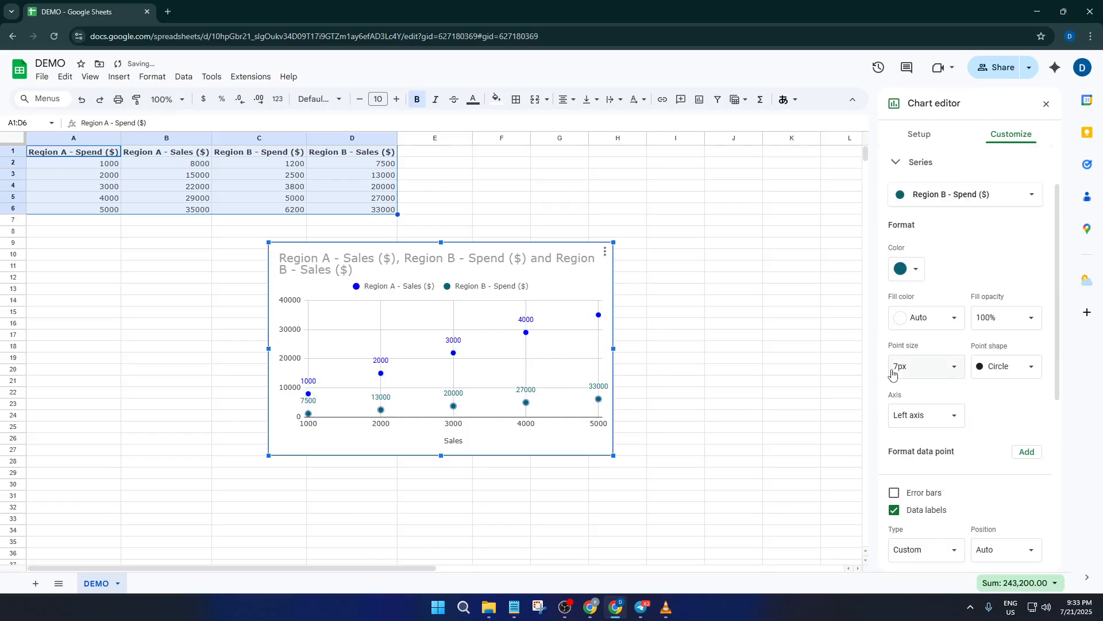
click(914, 269)
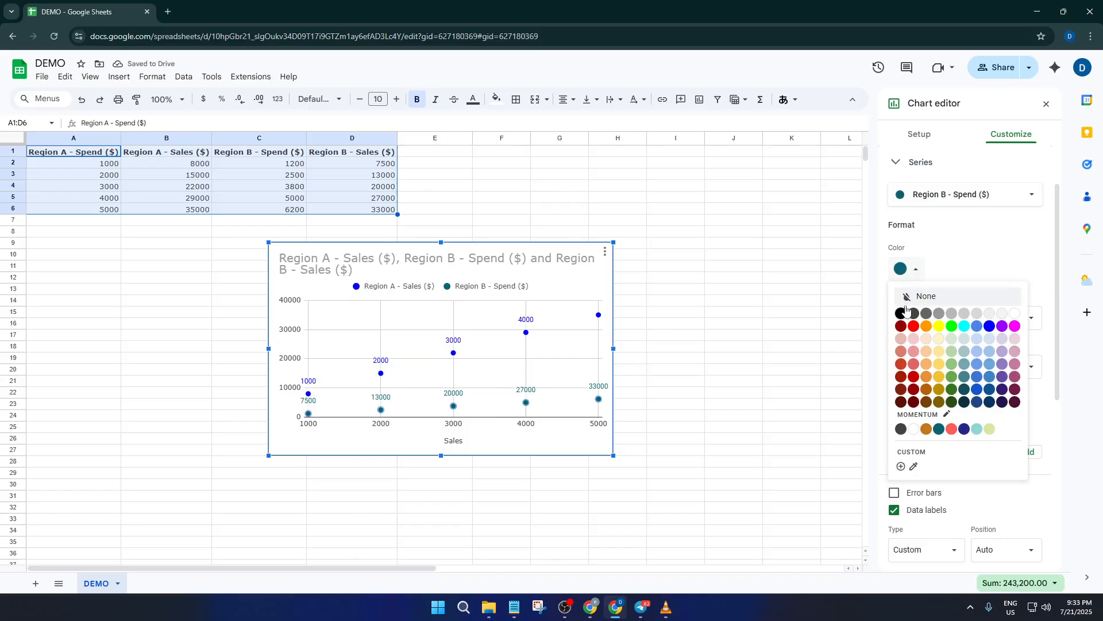
click(914, 325)
Apply the series formatting to all series and enable a trendline for them
scroll(942, 454, down, 4)
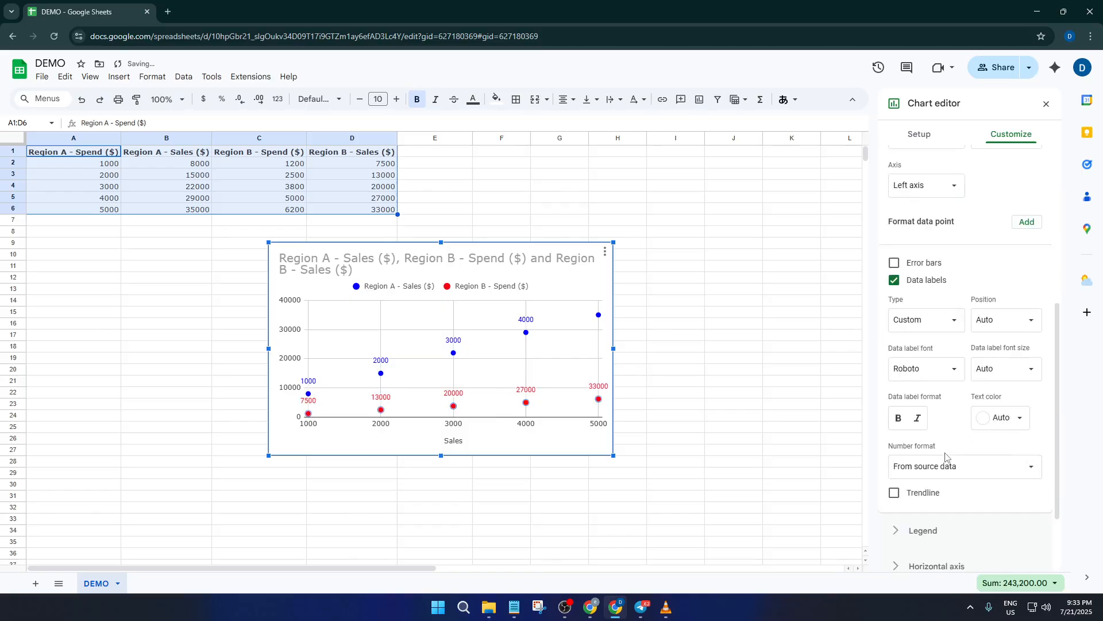
scroll(961, 412, up, 5)
click(971, 251)
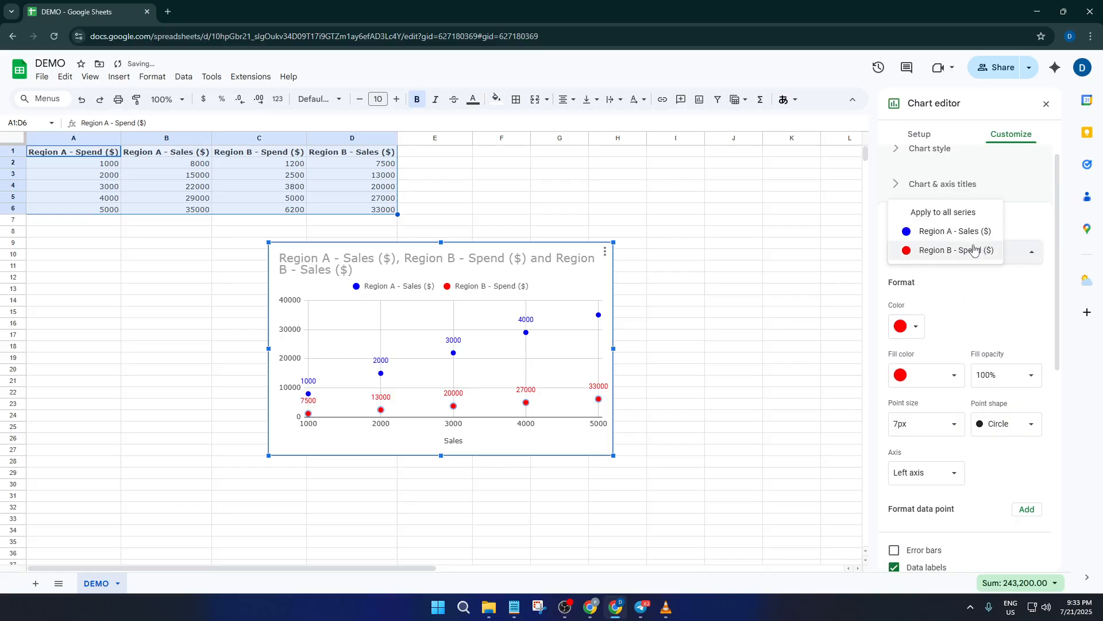
click(954, 214)
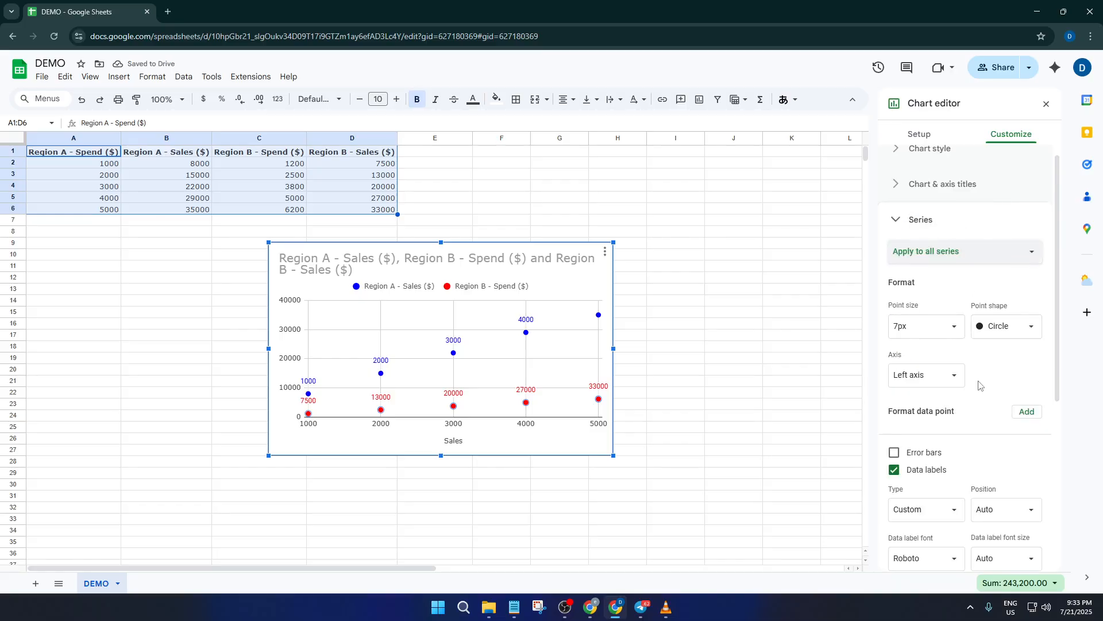
scroll(965, 379, down, 4)
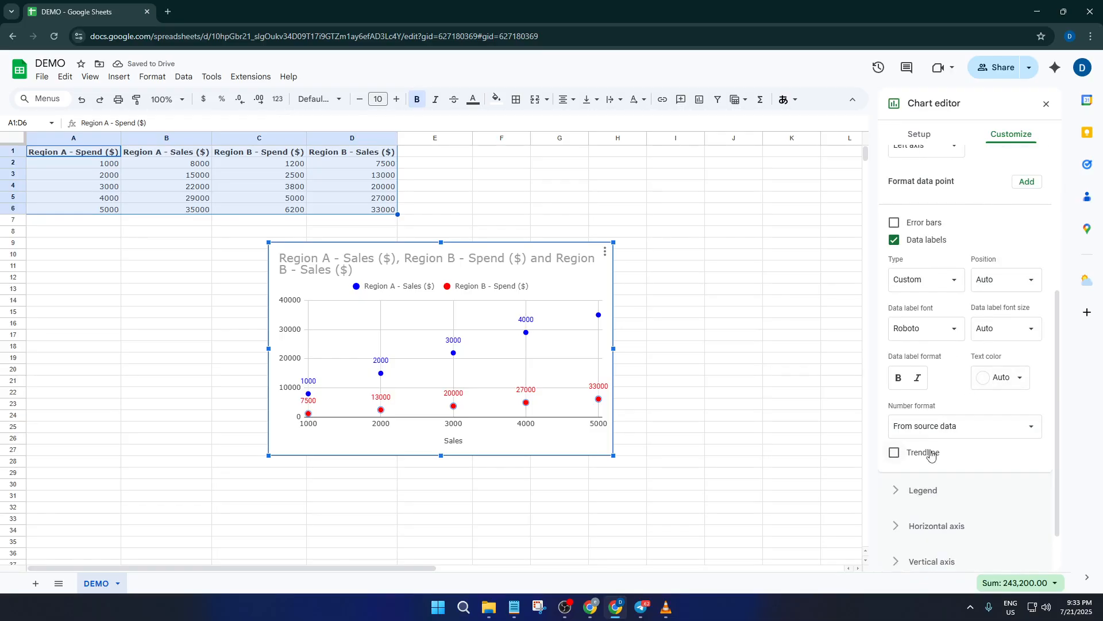
click(894, 453)
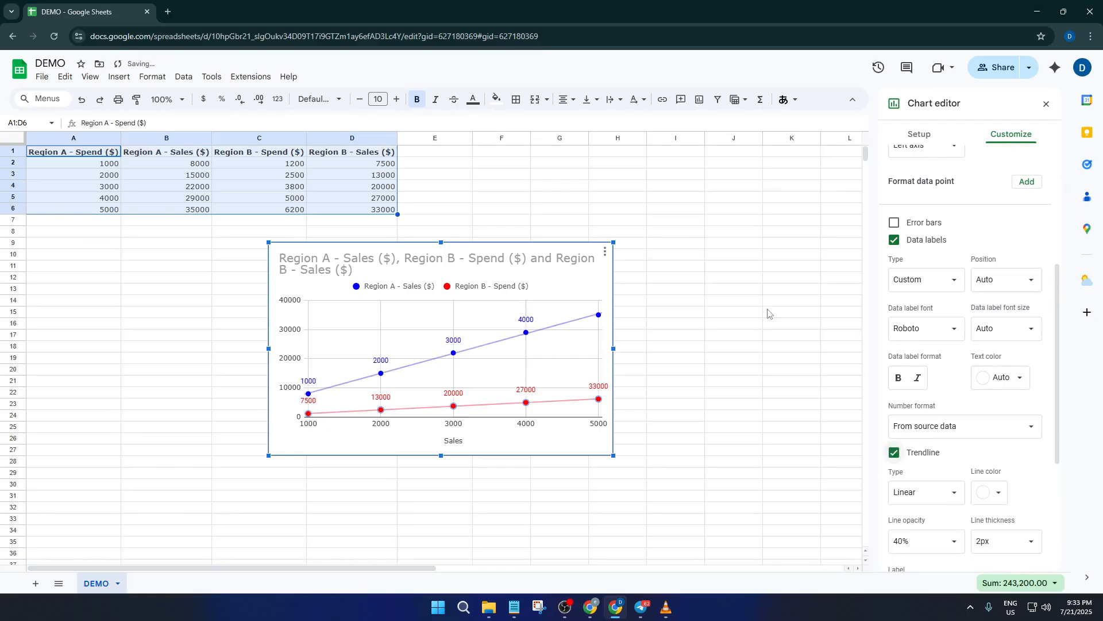